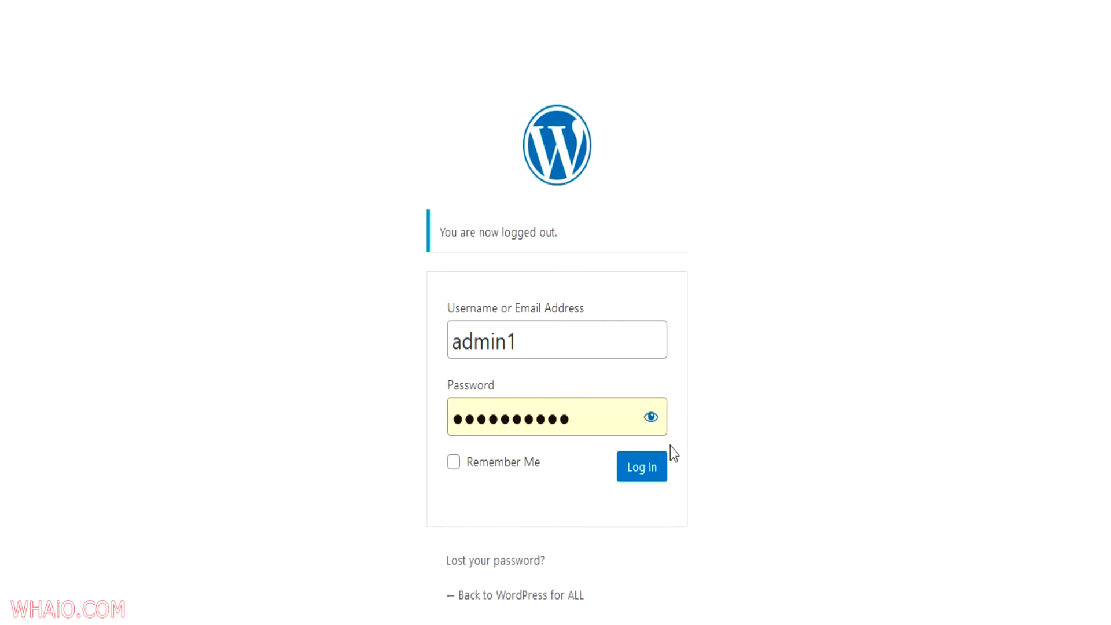
# Log in to the site with the filled-in credentials and create a new page titled "Halaman Baru".
pyautogui.click(645, 469)
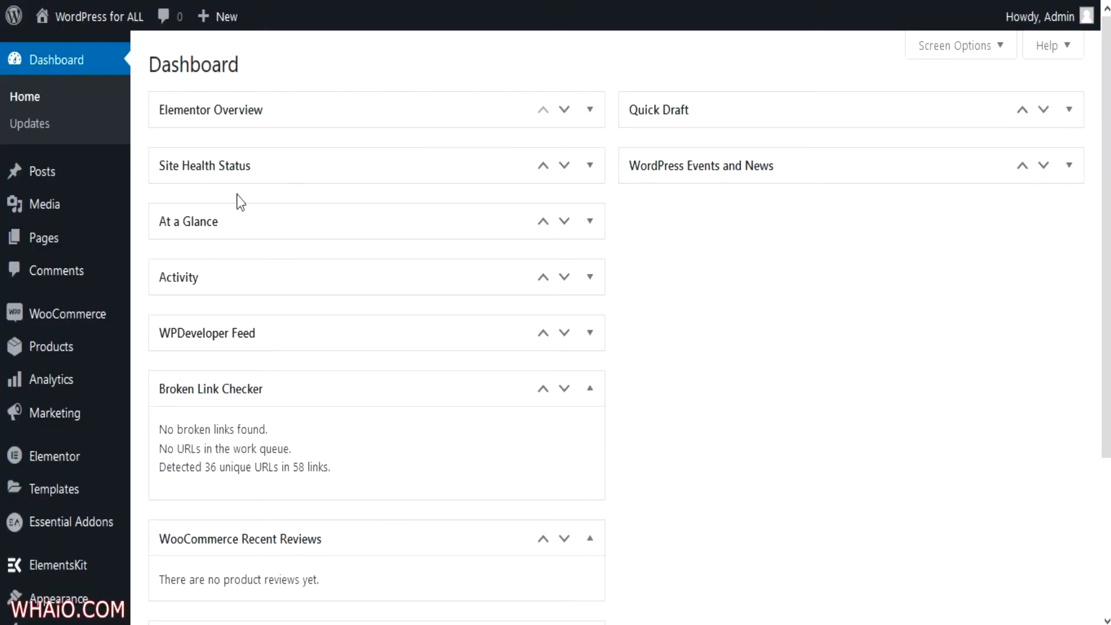
pyautogui.moveTo(70, 245)
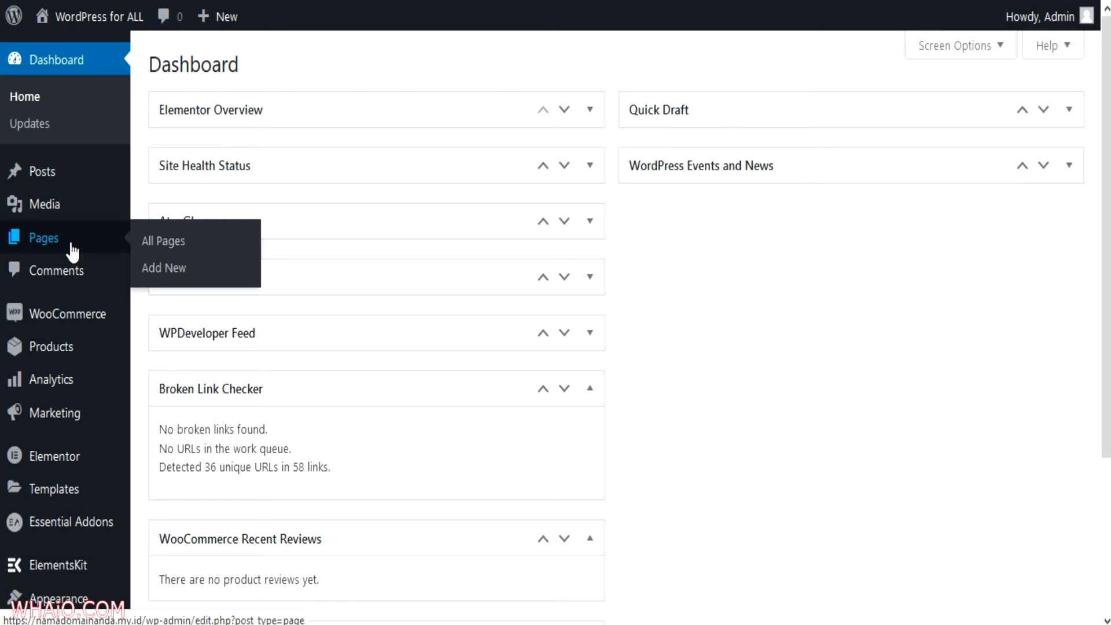
pyautogui.click(166, 276)
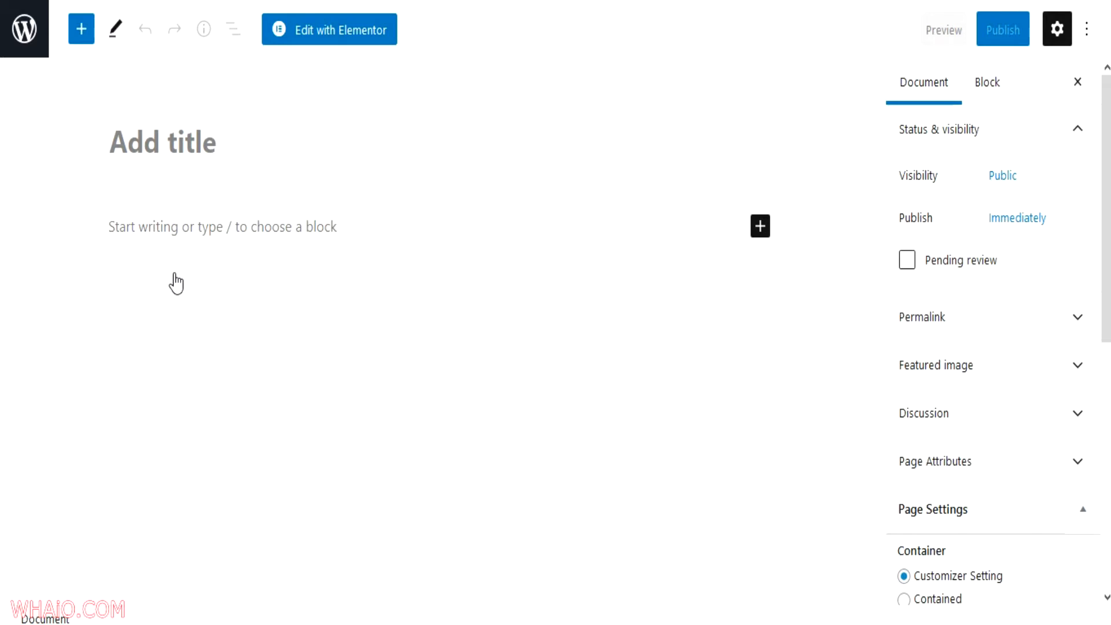
pyautogui.write('Halaman Bar')
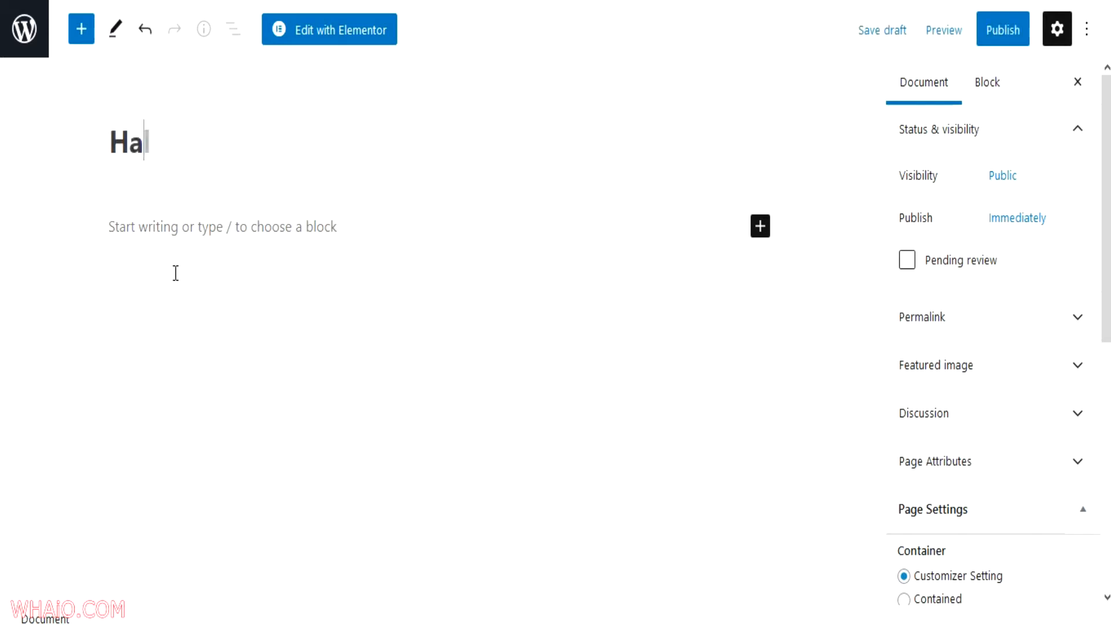
pyautogui.write('u')
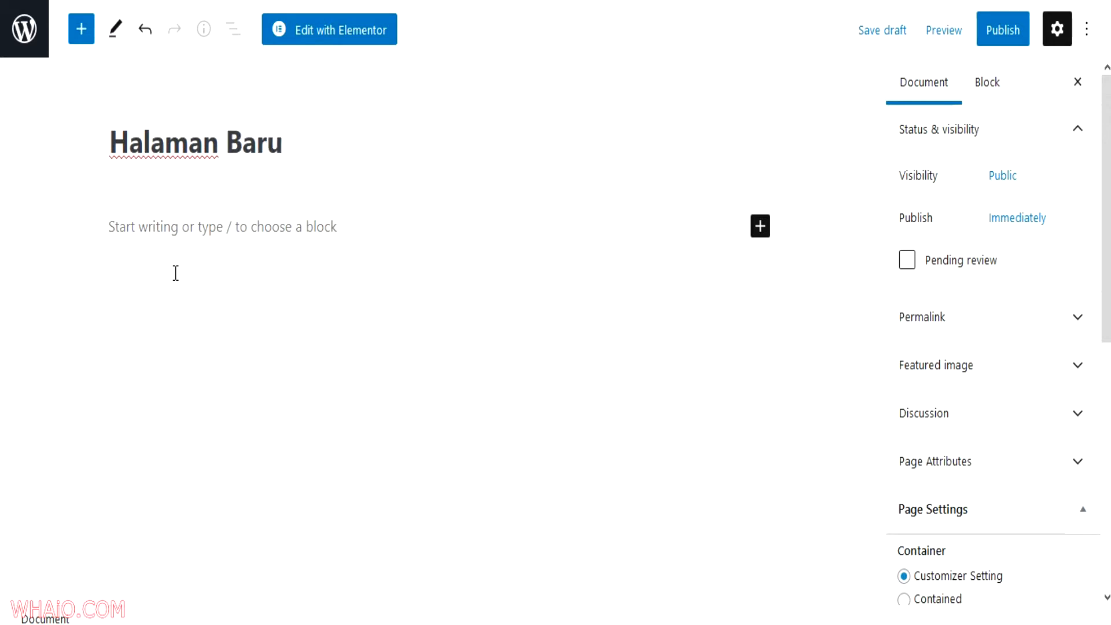
# Examine the new page's visibility choices in the document settings, including the Password Protected option.
pyautogui.click(191, 227)
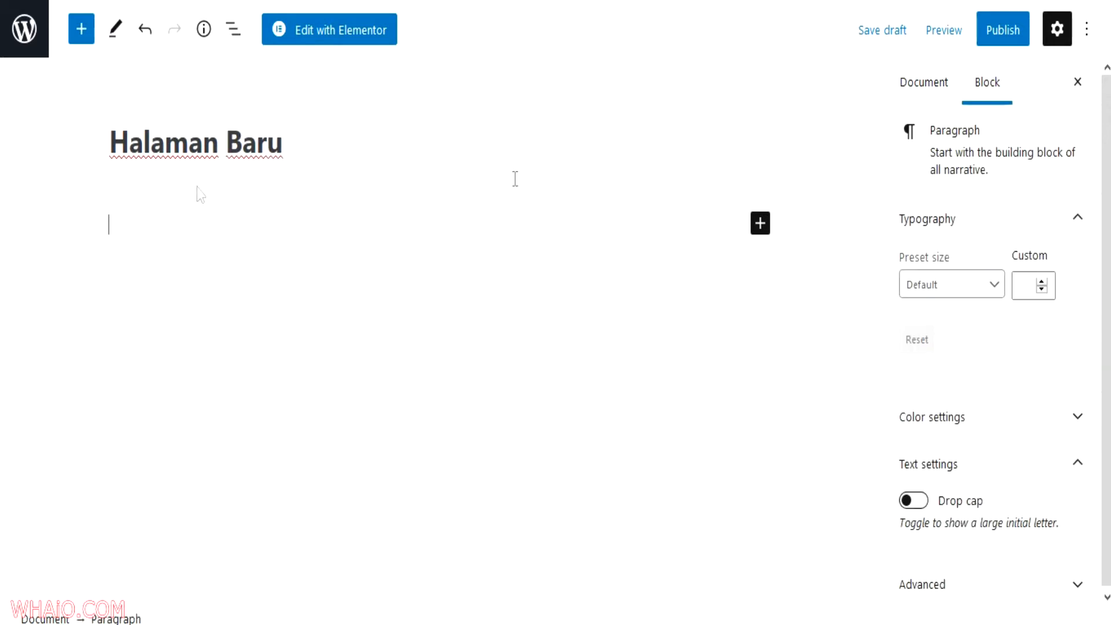
pyautogui.click(923, 84)
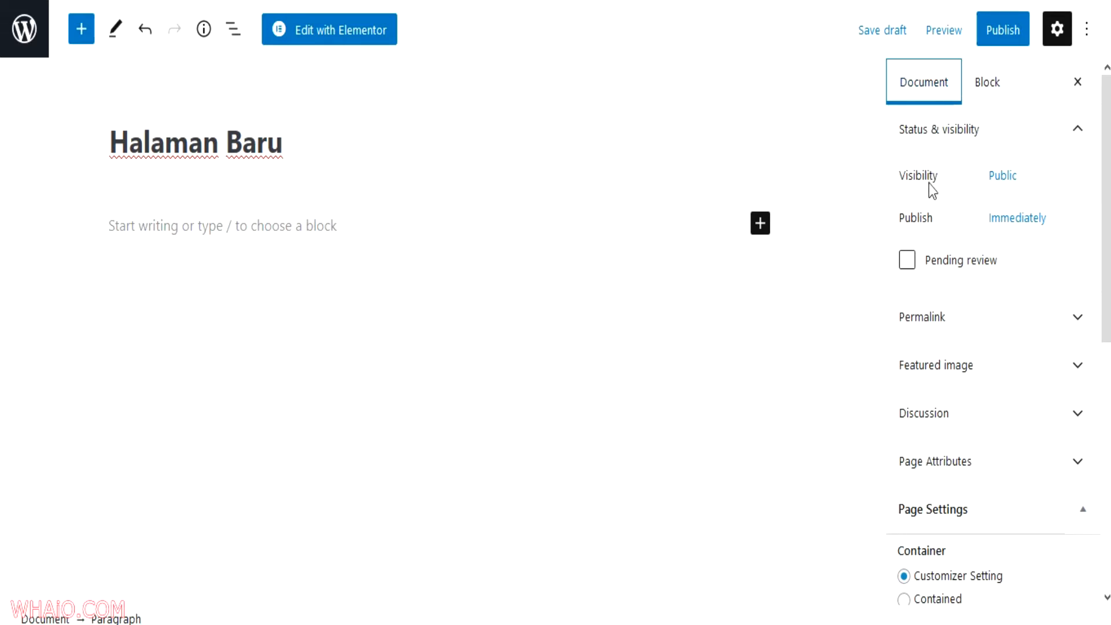
pyautogui.click(1003, 177)
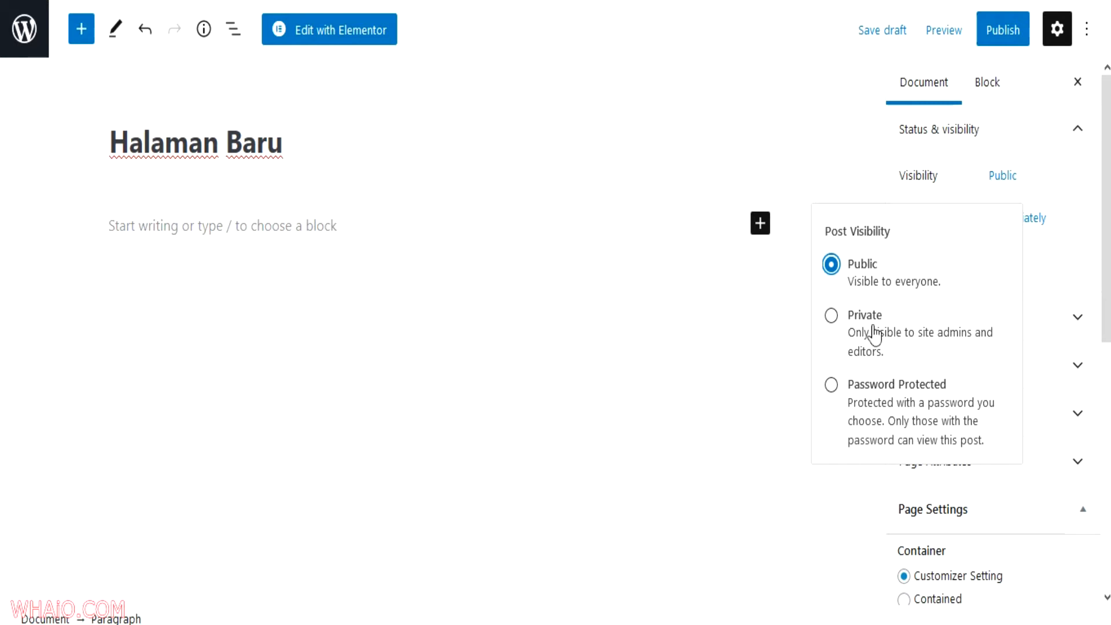
pyautogui.click(832, 387)
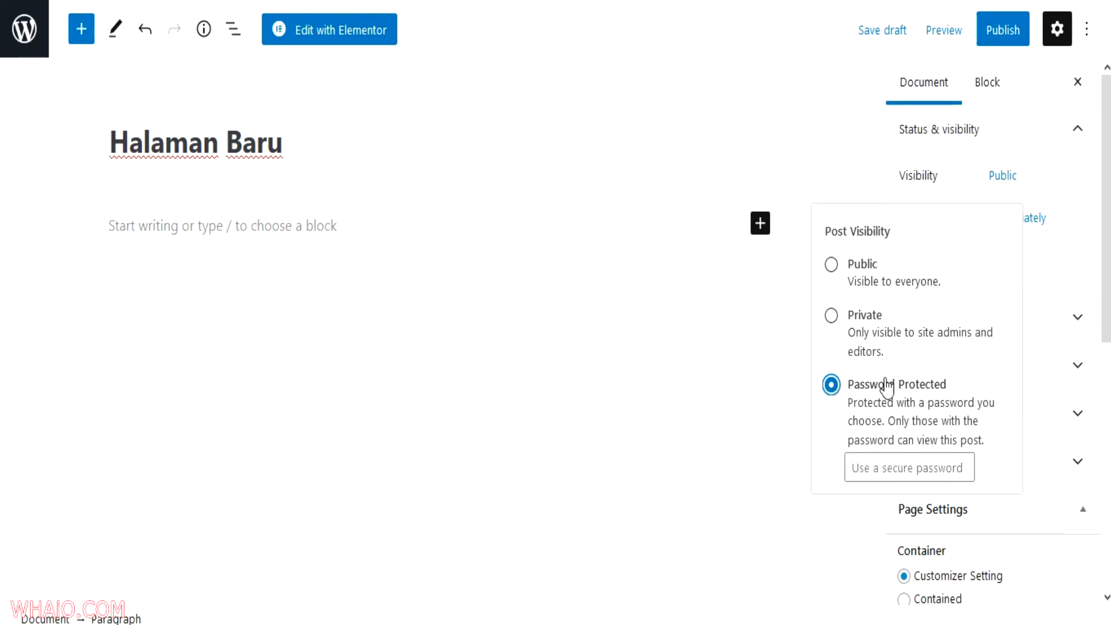
pyautogui.click(869, 472)
pyautogui.click(755, 413)
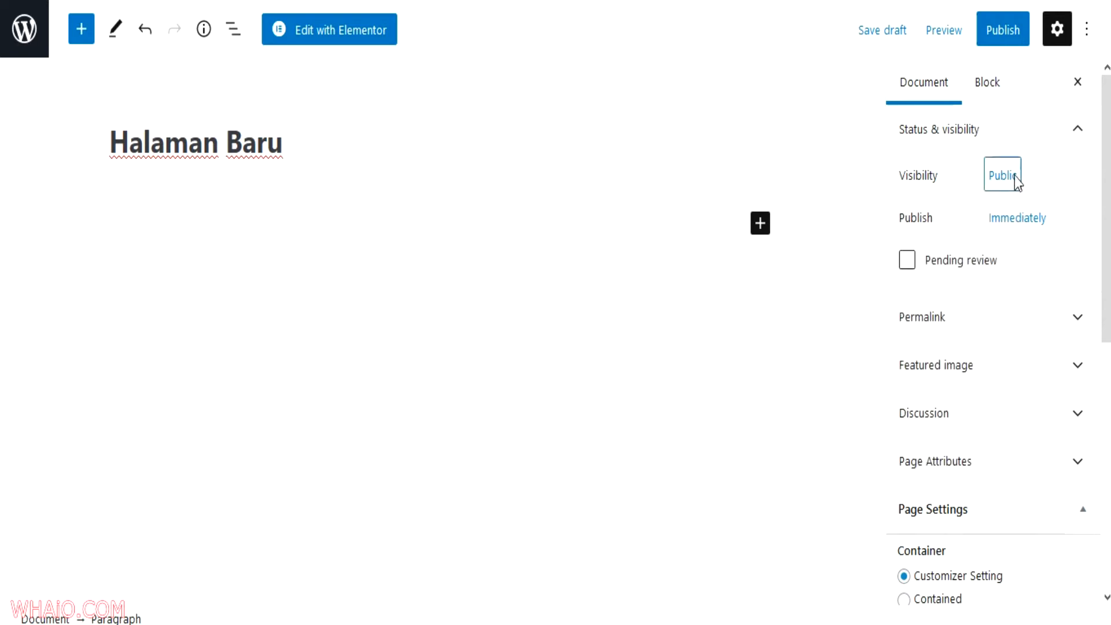
# Examine the date and time options for scheduling the page's publication.
pyautogui.click(1005, 223)
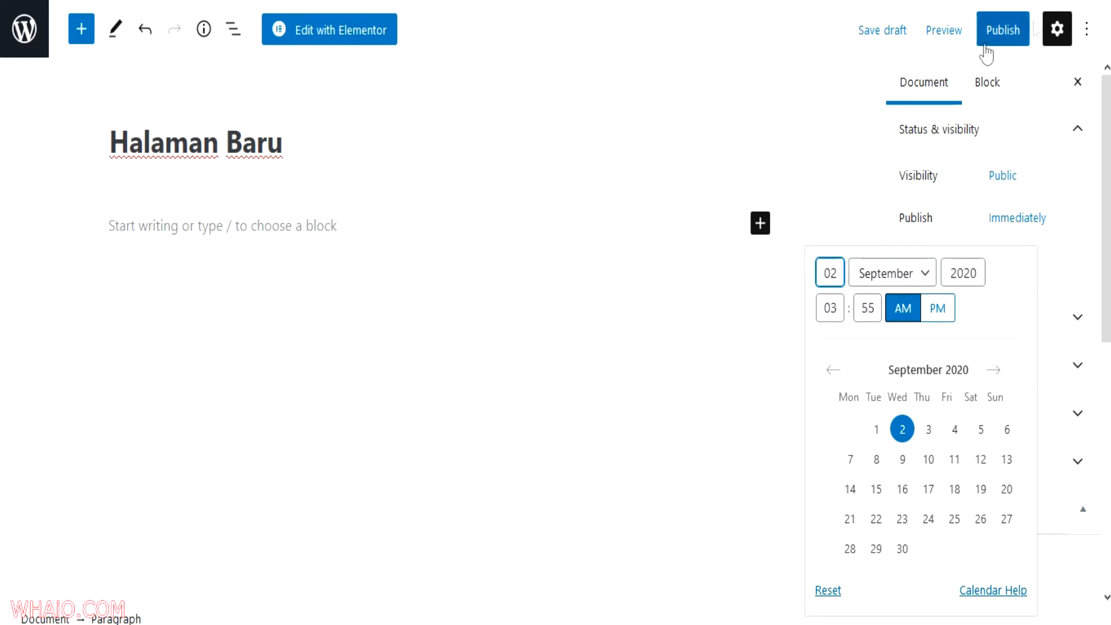
pyautogui.click(1062, 216)
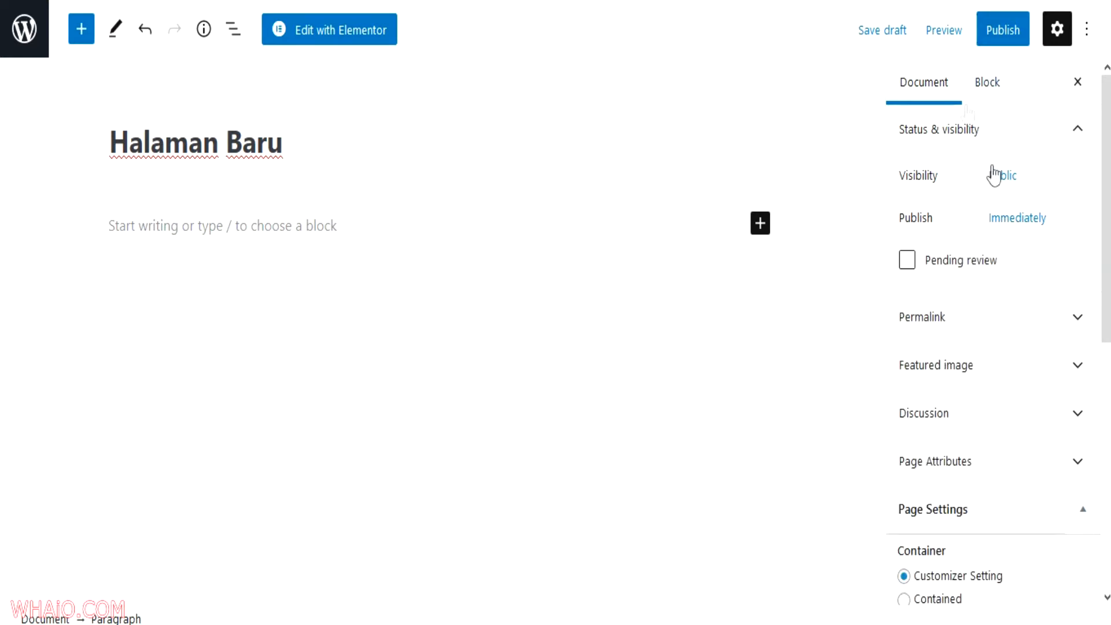
pyautogui.click(1014, 221)
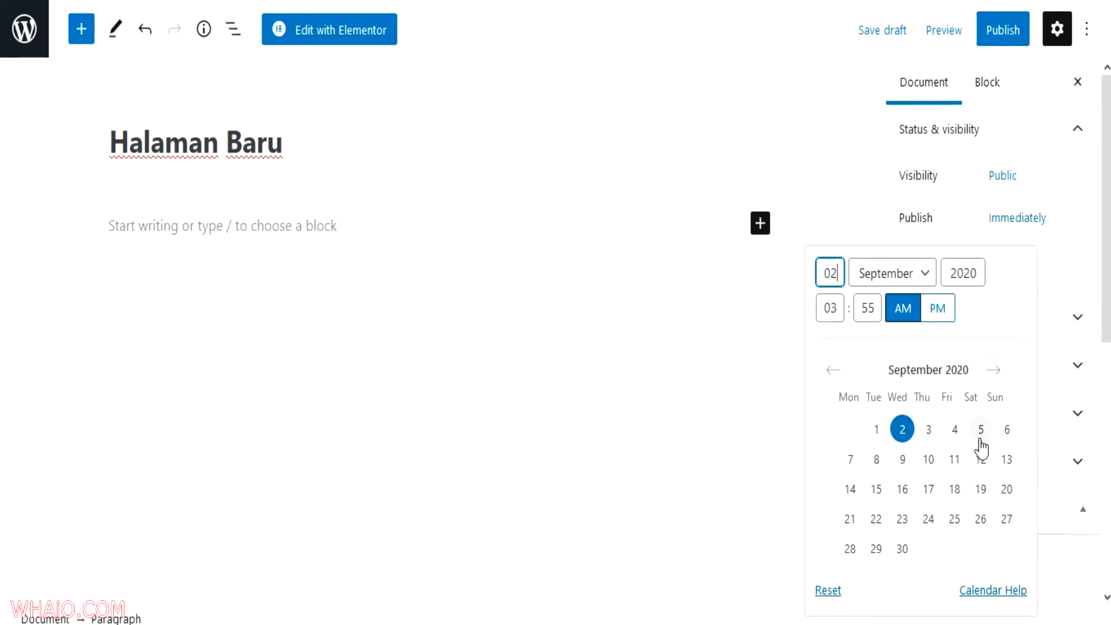
pyautogui.click(745, 400)
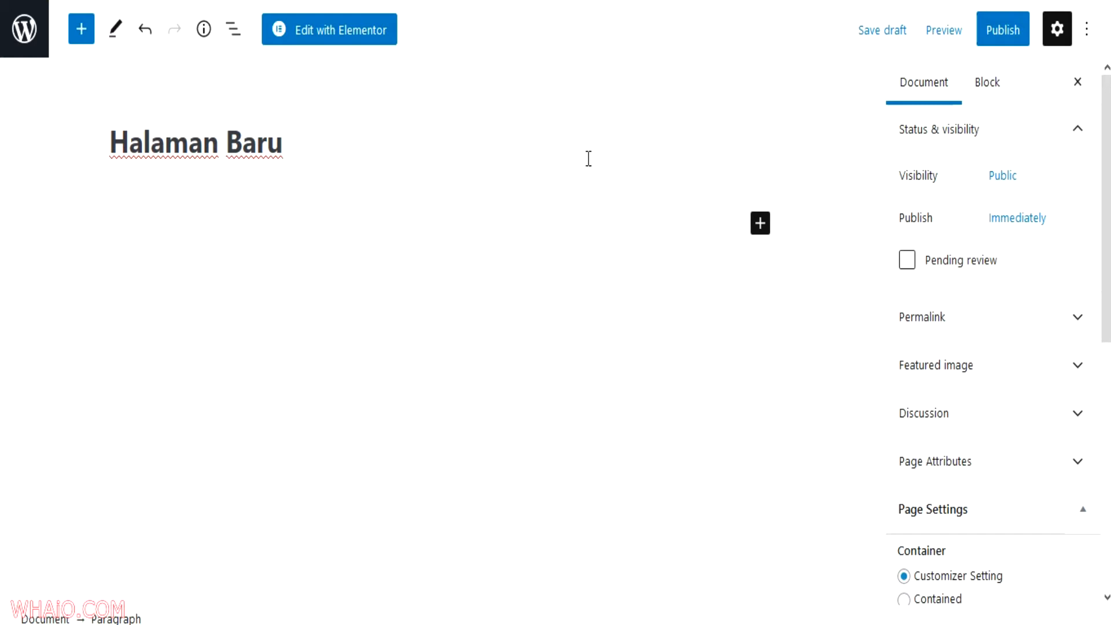
# Examine the page's permalink slug and its container, sidebar, components and content width settings.
pyautogui.scroll(-2, 949, 173)
pyautogui.scroll(-2, 946, 173)
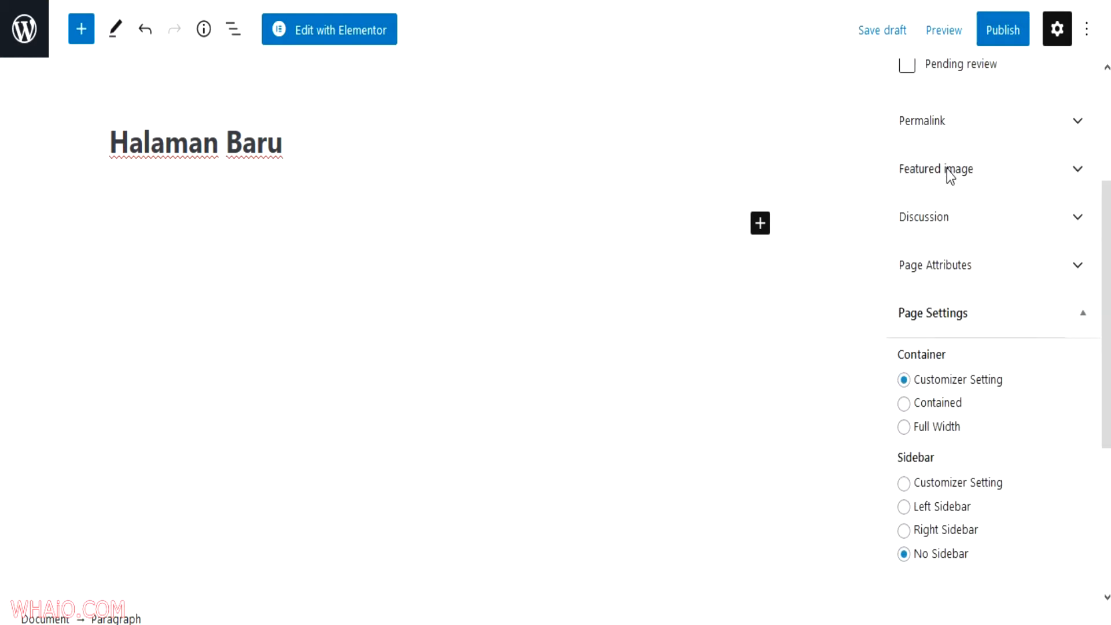
pyautogui.click(1062, 127)
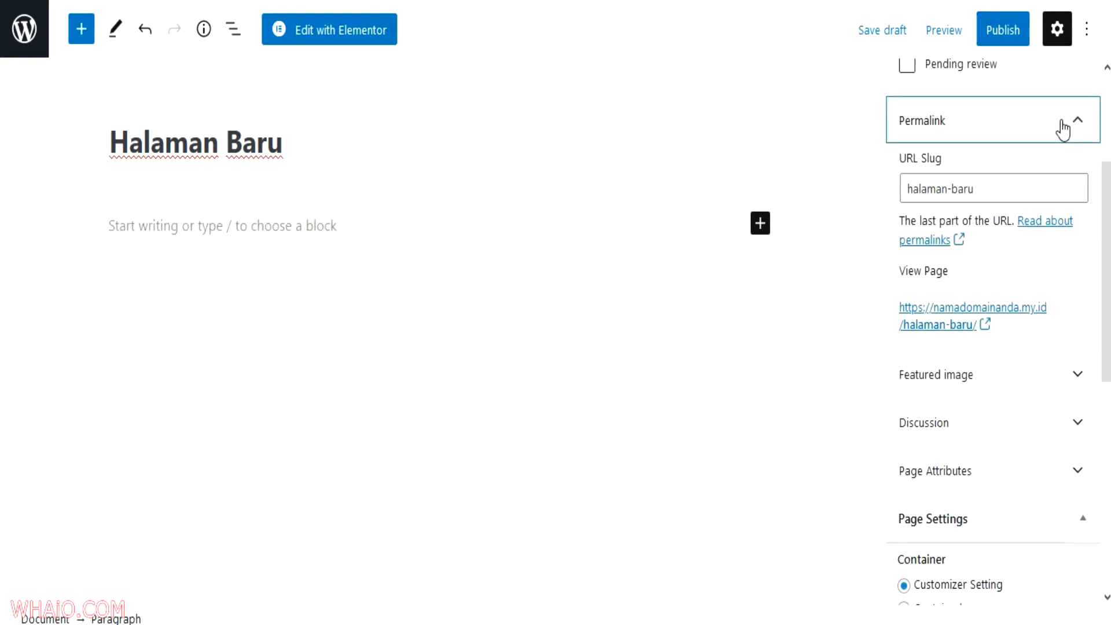
pyautogui.click(1062, 130)
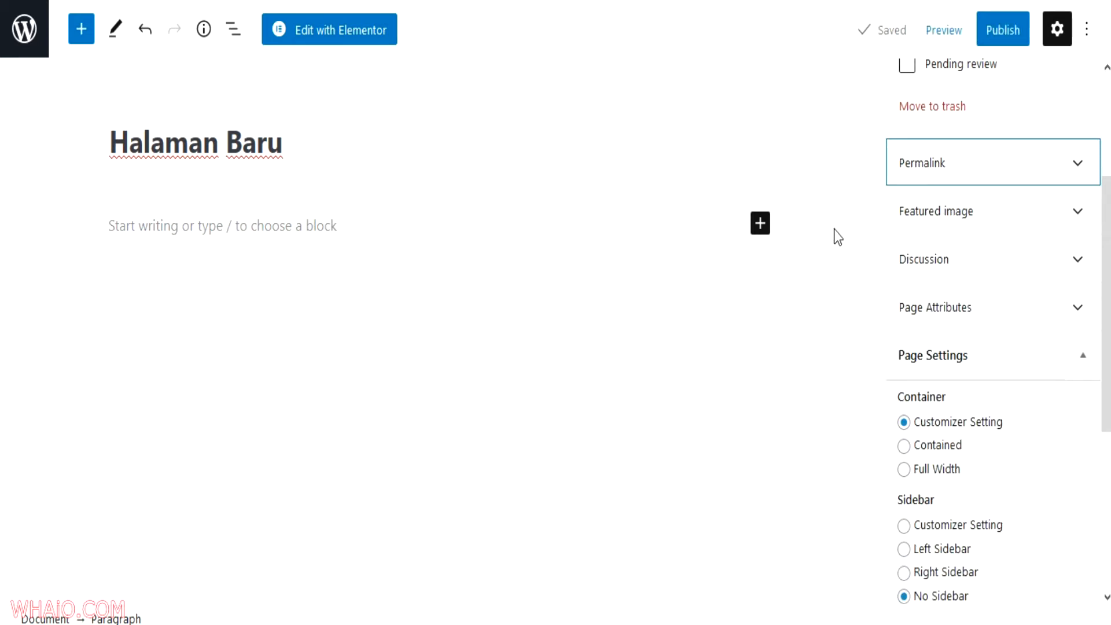
pyautogui.scroll(-3, 969, 379)
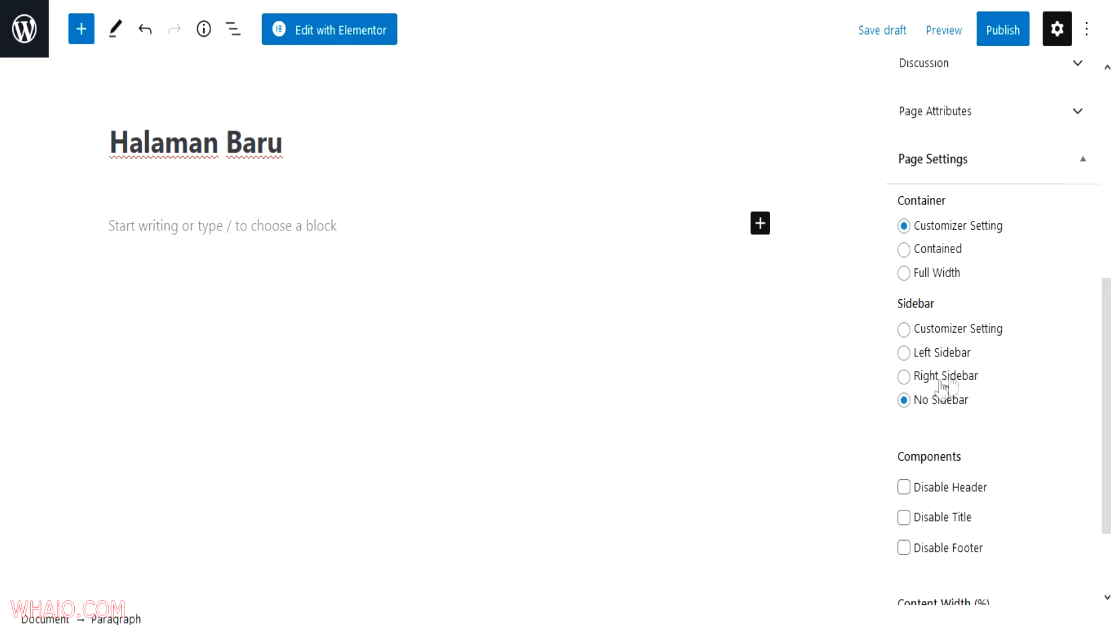
pyautogui.scroll(-2, 949, 347)
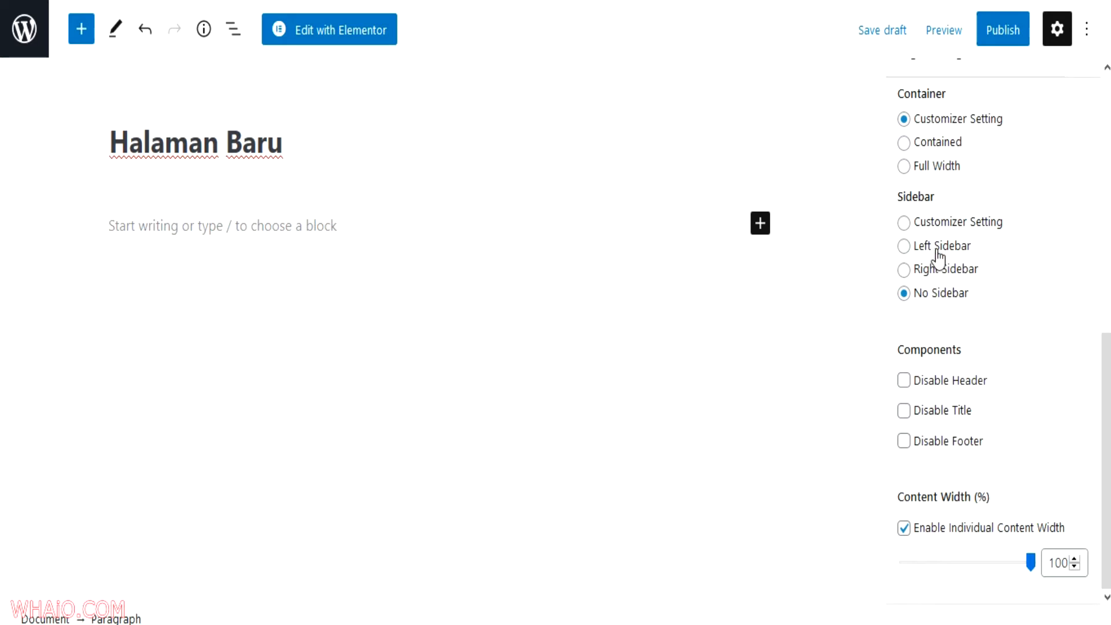
pyautogui.scroll(6, 938, 259)
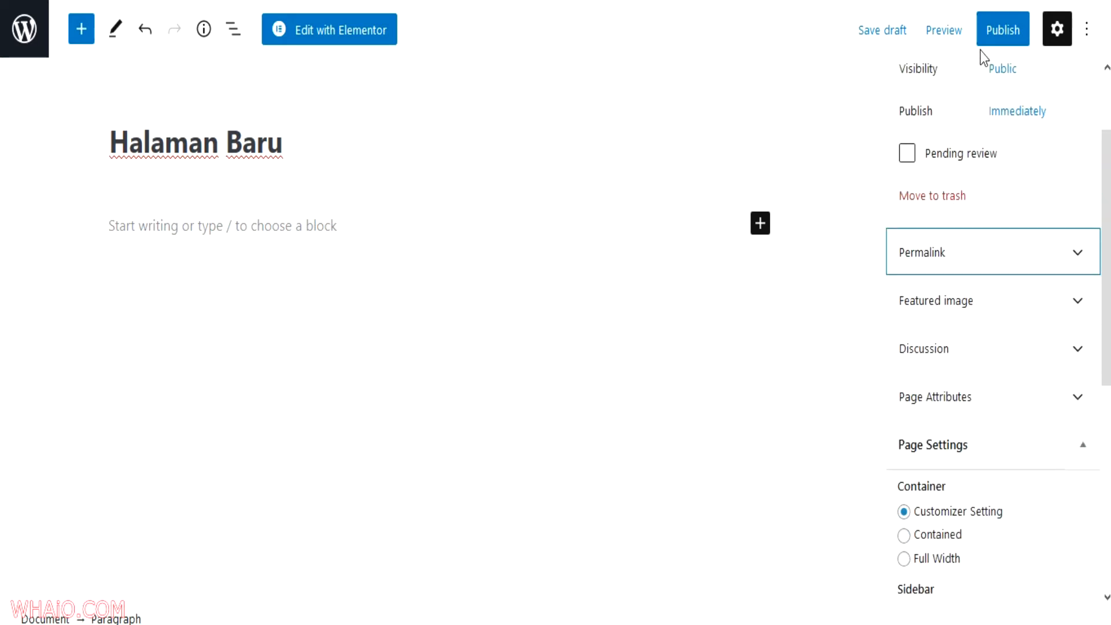
# Publish the Halaman Baru page and return to the list of pages.
pyautogui.click(1002, 30)
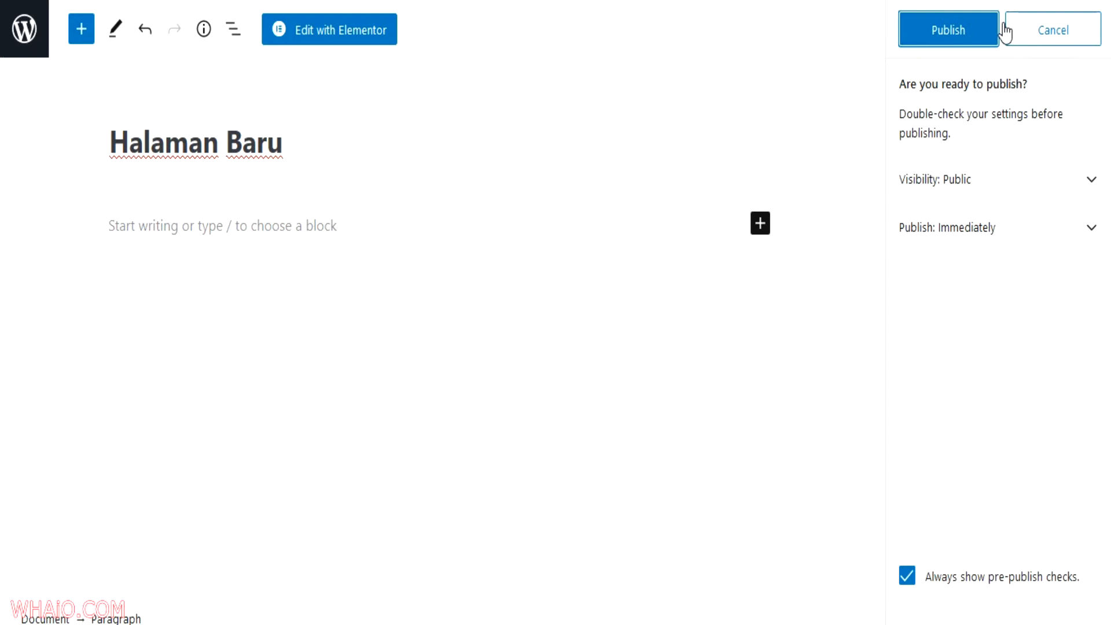
pyautogui.click(970, 33)
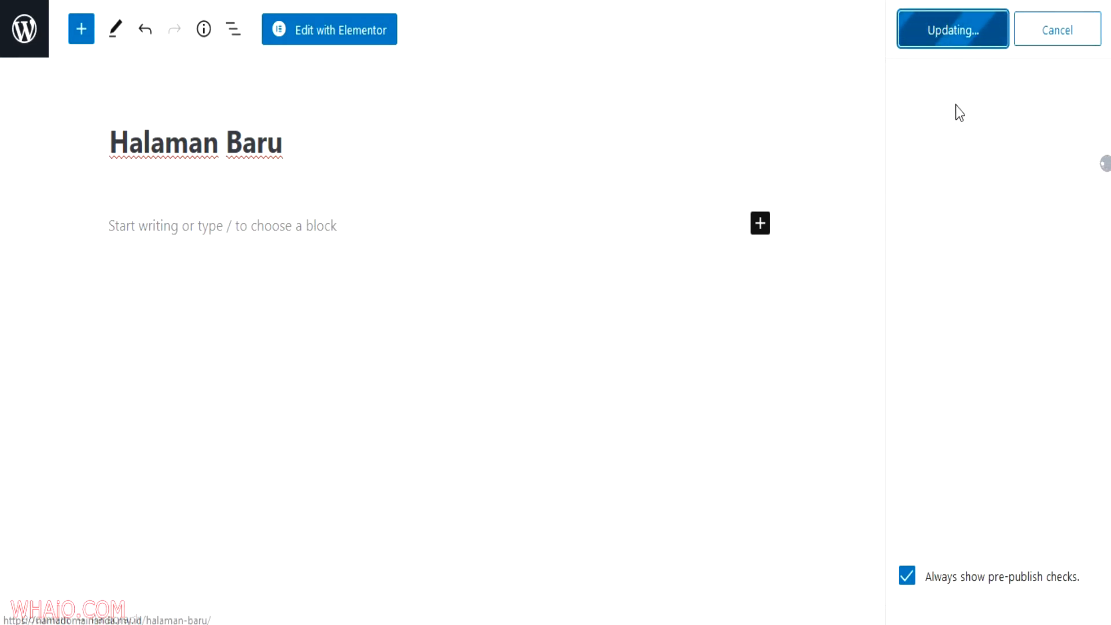
pyautogui.click(1079, 32)
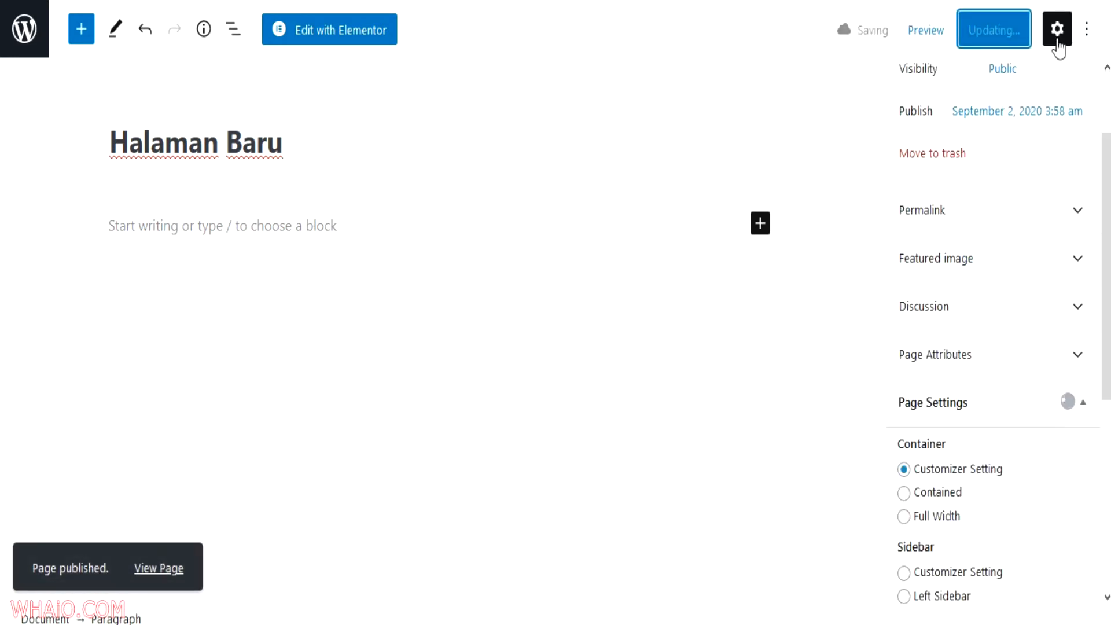
pyautogui.click(23, 32)
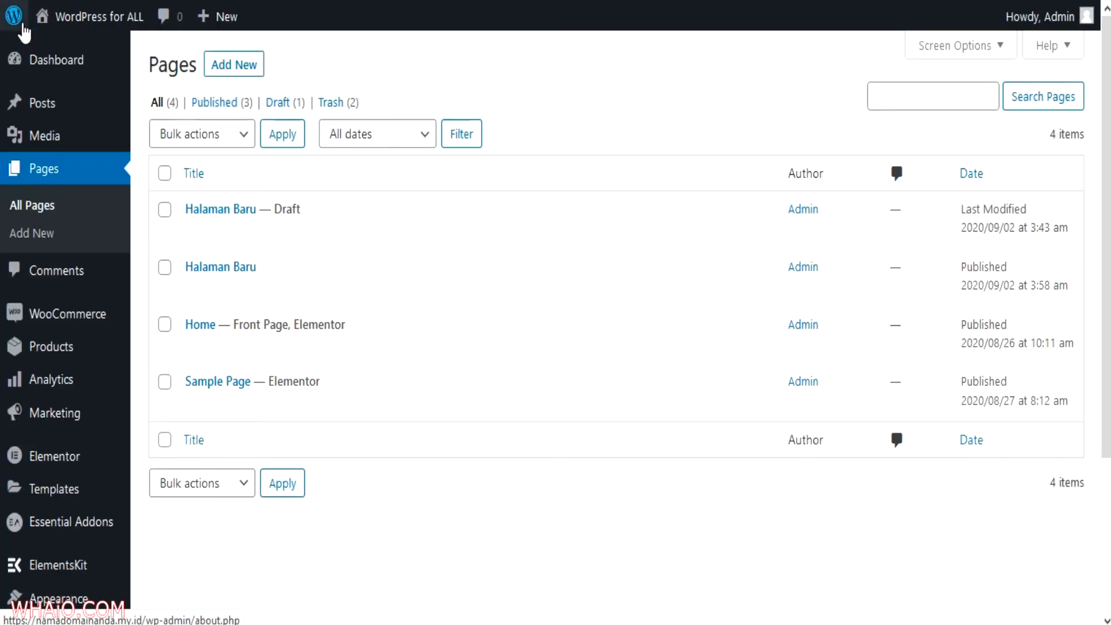
# Switch the site's active theme to Twenty Nineteen.
pyautogui.scroll(-3, 68, 255)
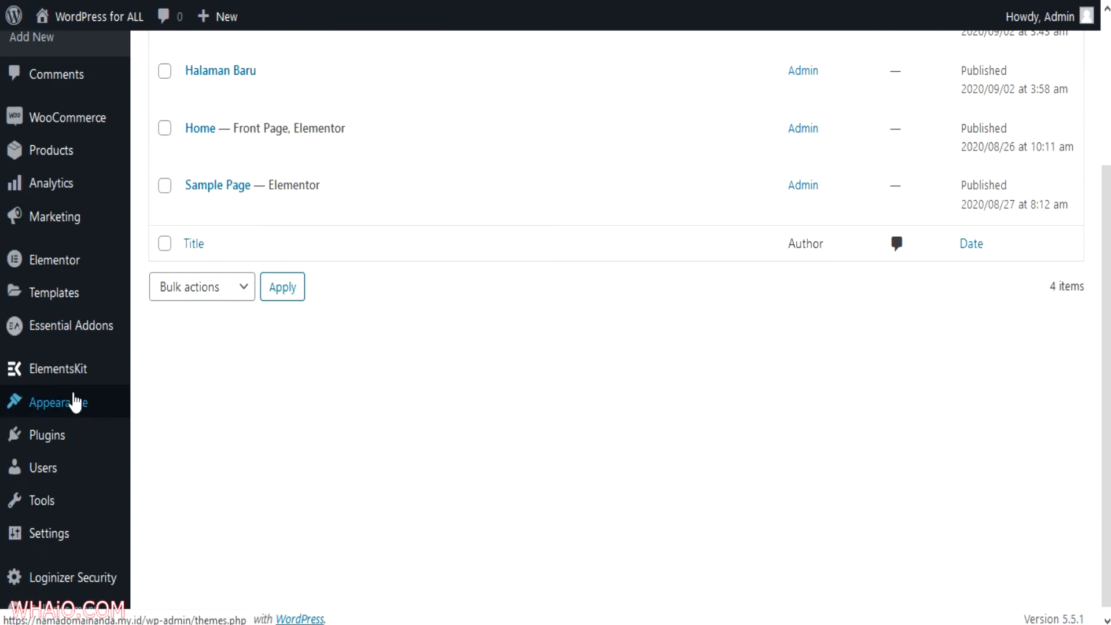
pyautogui.moveTo(67, 408)
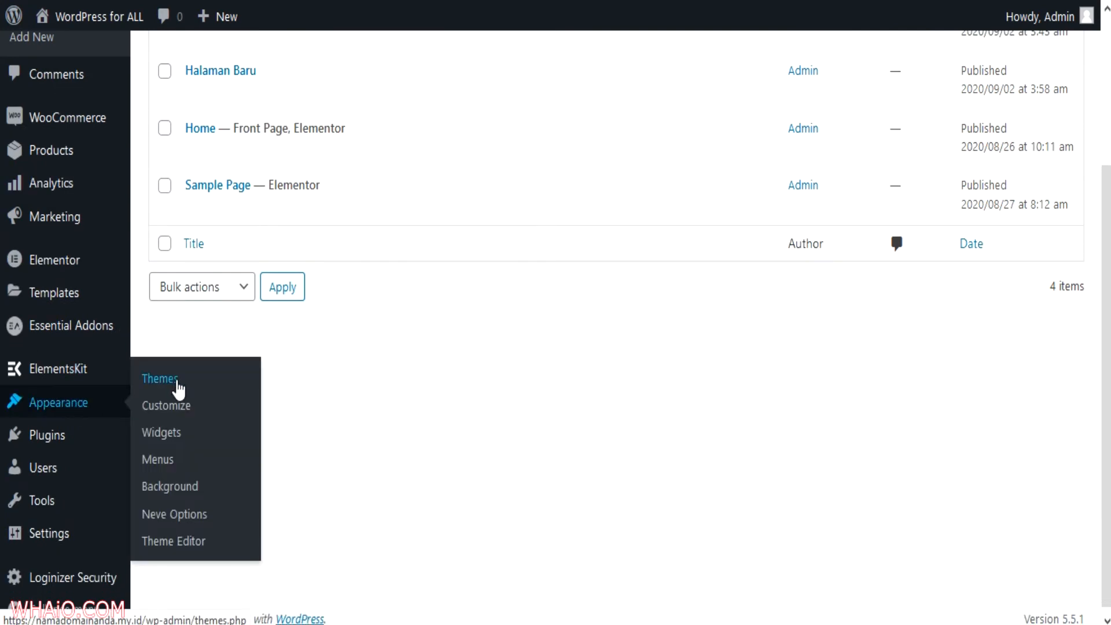
pyautogui.click(158, 379)
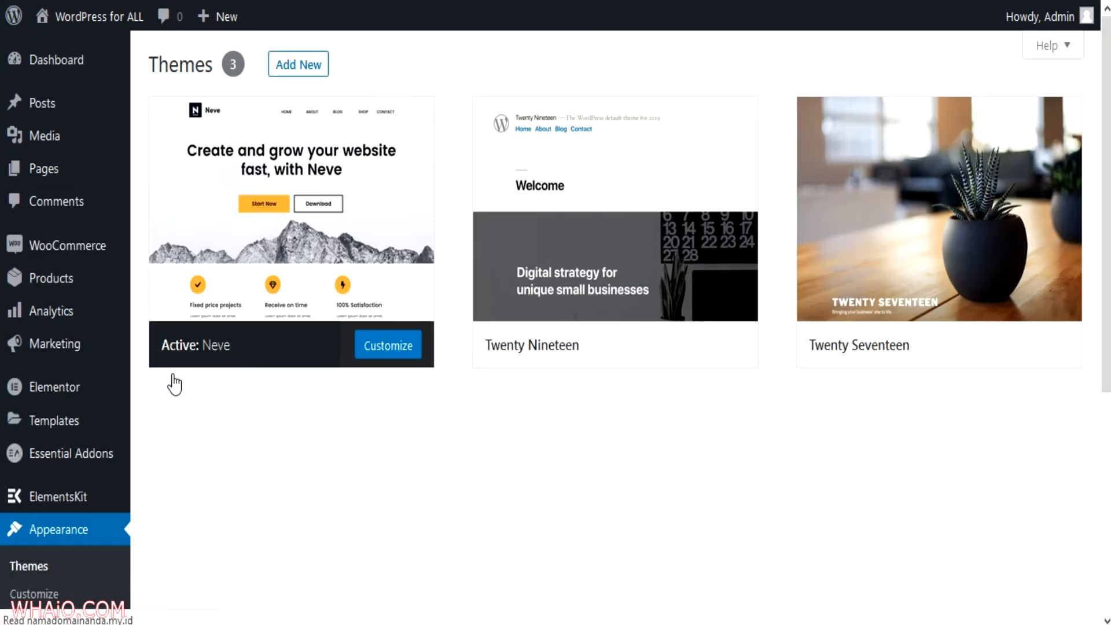
pyautogui.moveTo(271, 220)
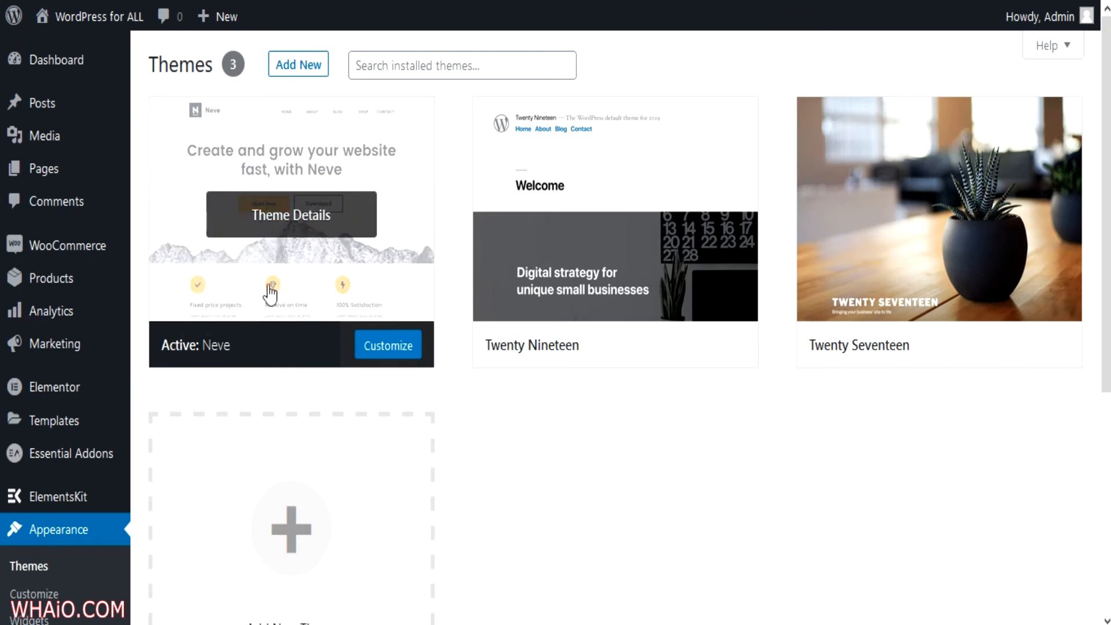
pyautogui.moveTo(565, 268)
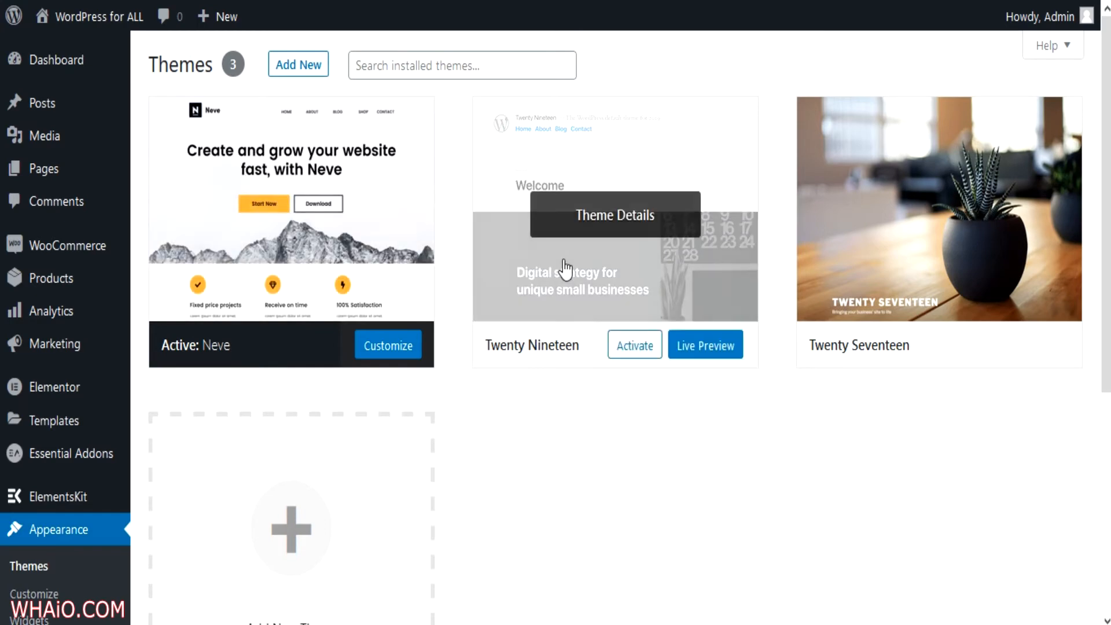
pyautogui.click(641, 347)
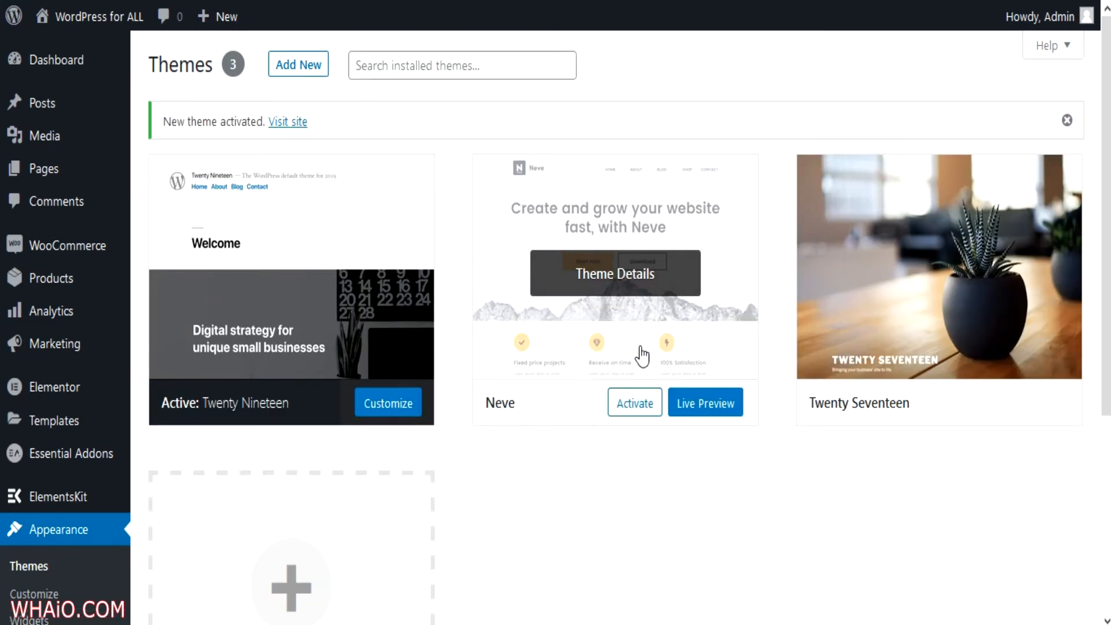
# Open the published Halaman Baru page for editing, examine its document settings under the active theme, and return to the list of pages.
pyautogui.moveTo(80, 174)
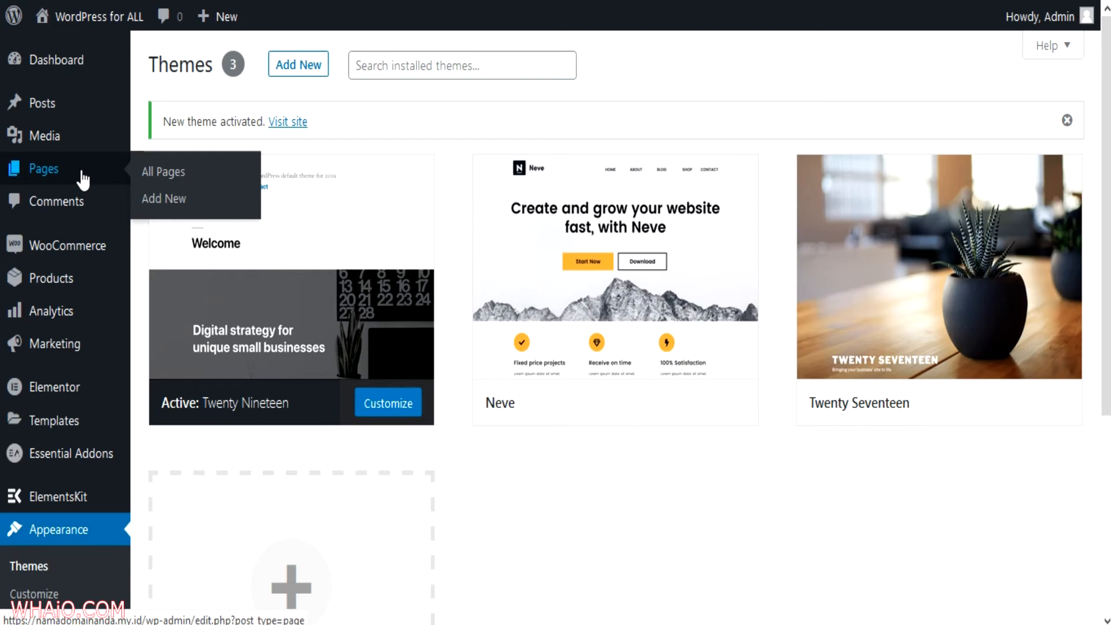
pyautogui.click(80, 174)
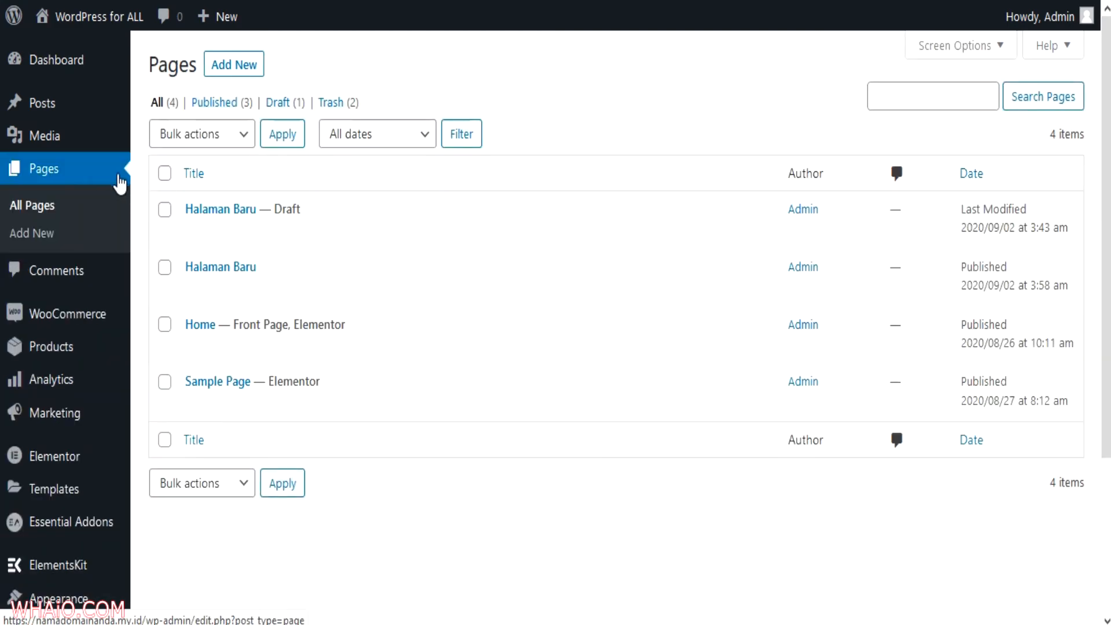
pyautogui.moveTo(192, 212)
pyautogui.moveTo(208, 264)
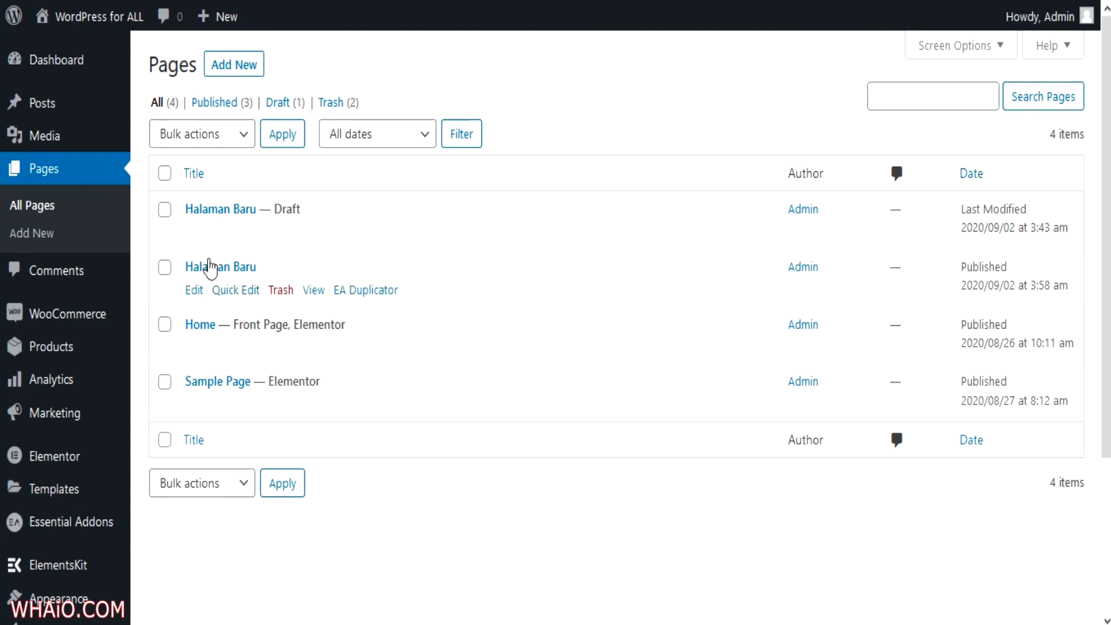
pyautogui.click(198, 295)
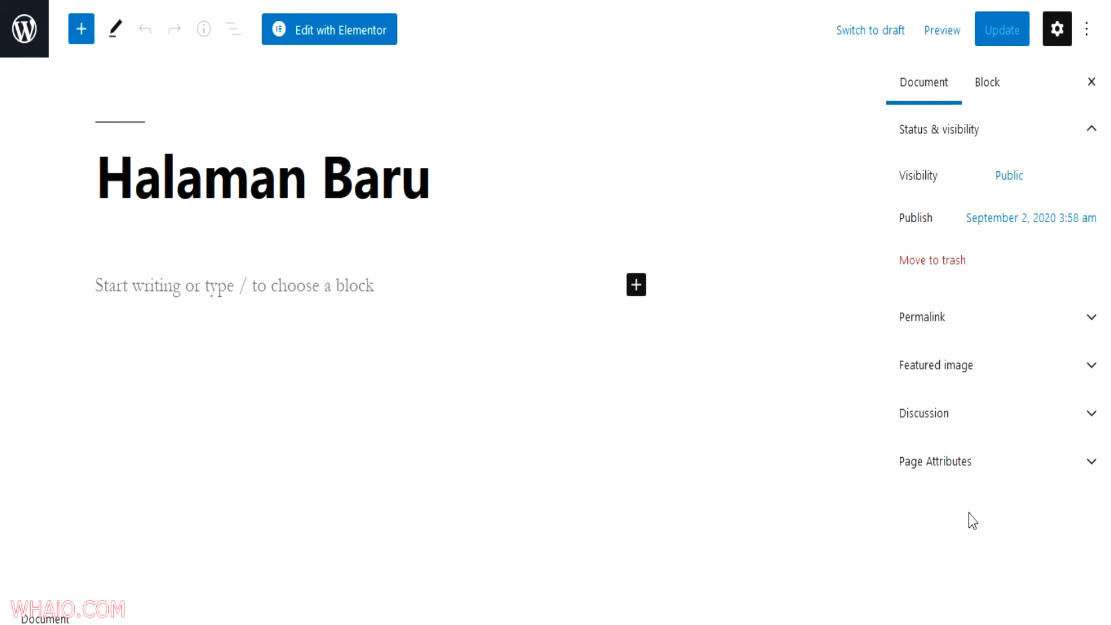
pyautogui.click(24, 47)
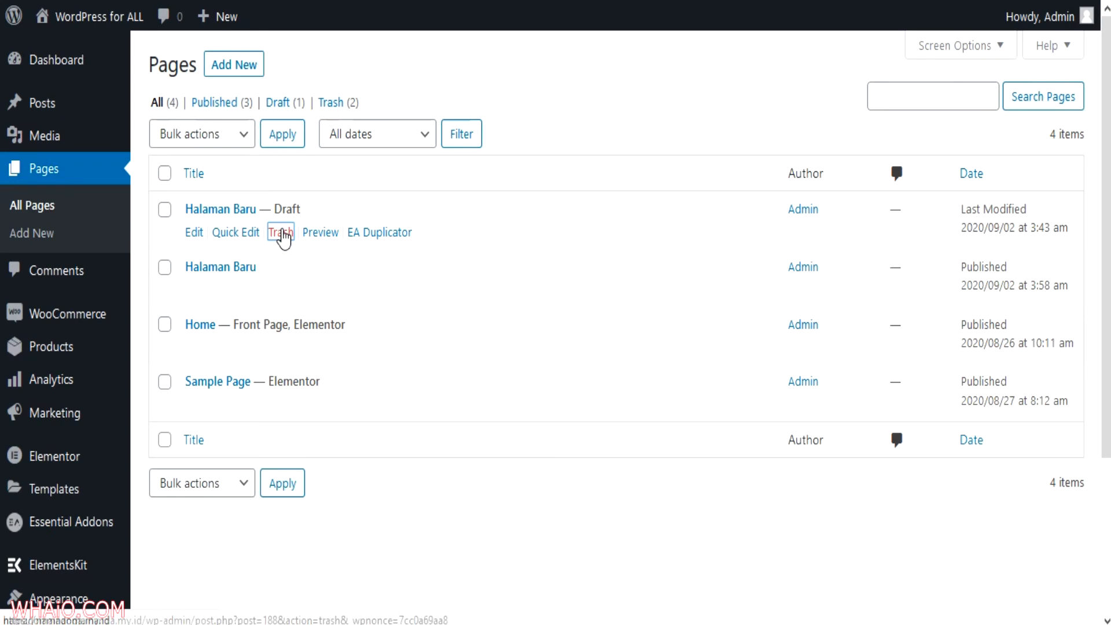
# Move the draft Halaman Baru page to the trash and examine the actions available for the trashed pages.
pyautogui.click(281, 234)
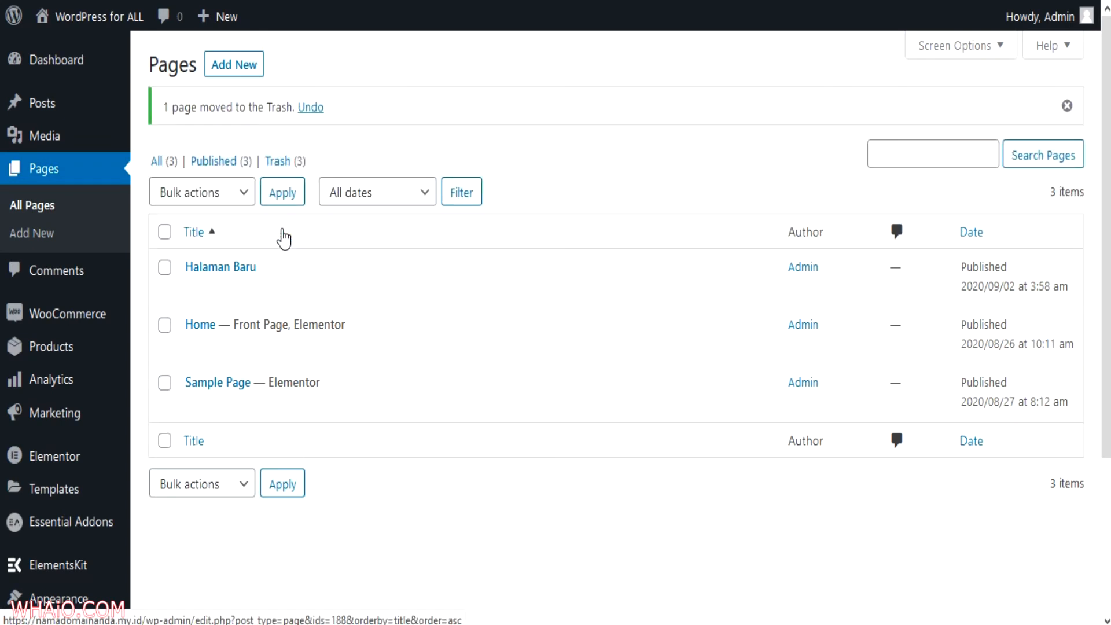
pyautogui.click(303, 164)
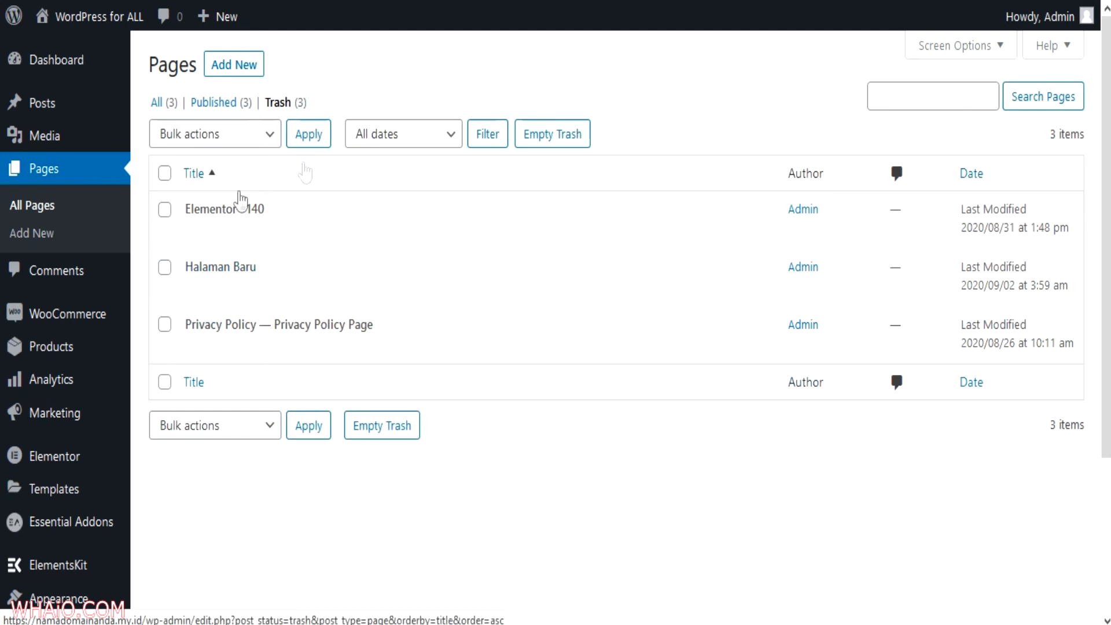
pyautogui.moveTo(267, 228)
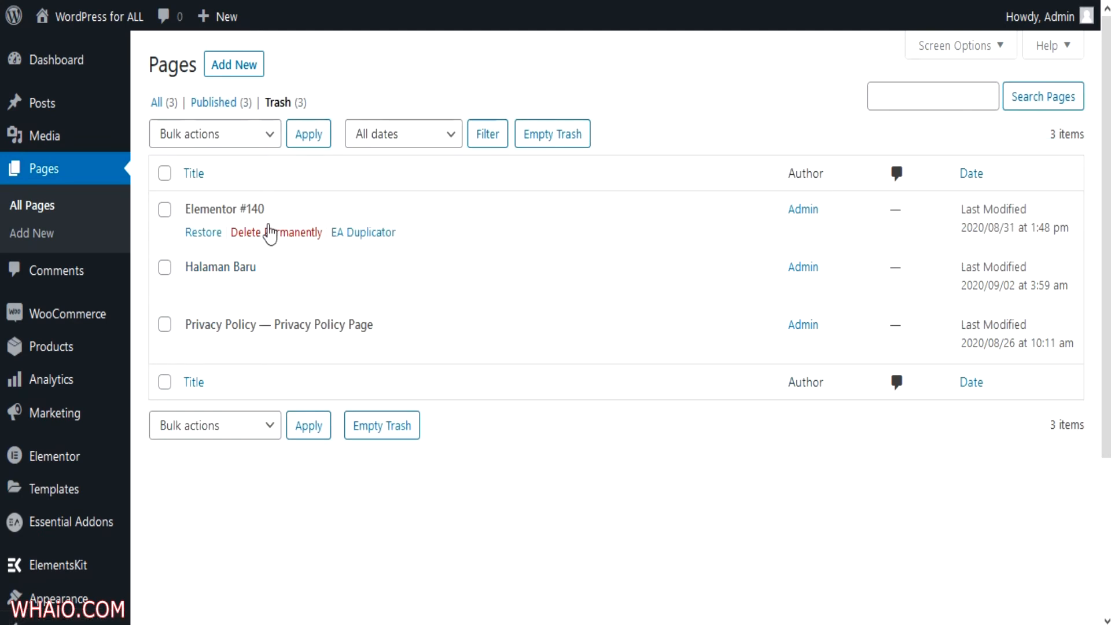
pyautogui.moveTo(243, 265)
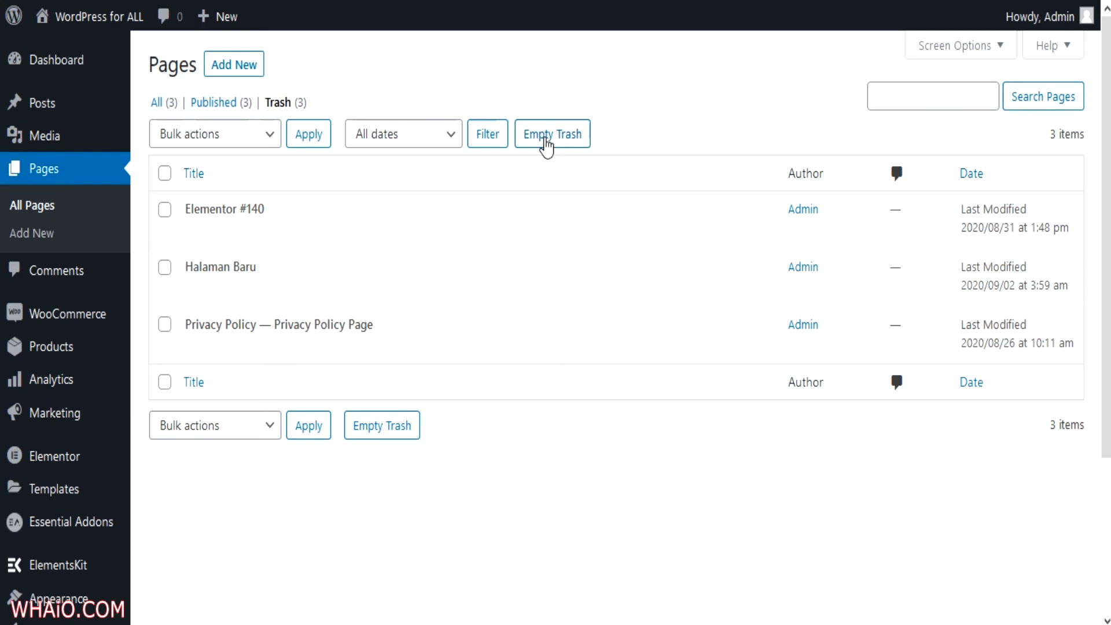
# Examine the Quick Edit fields of Halaman Baru in the list of published pages and close them without saving.
pyautogui.click(215, 104)
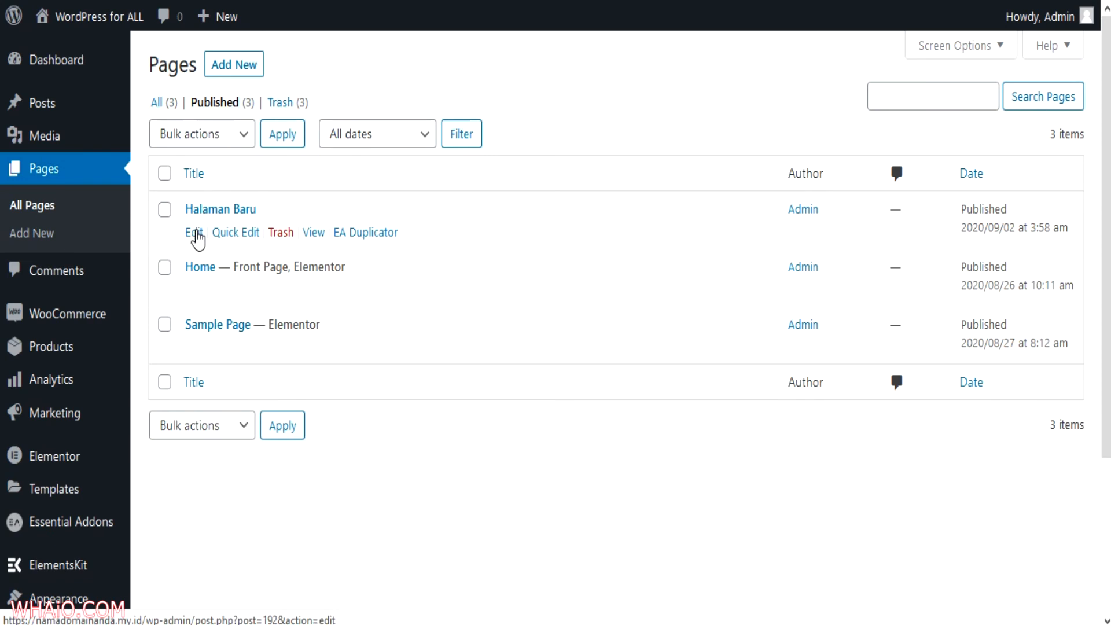
pyautogui.click(235, 233)
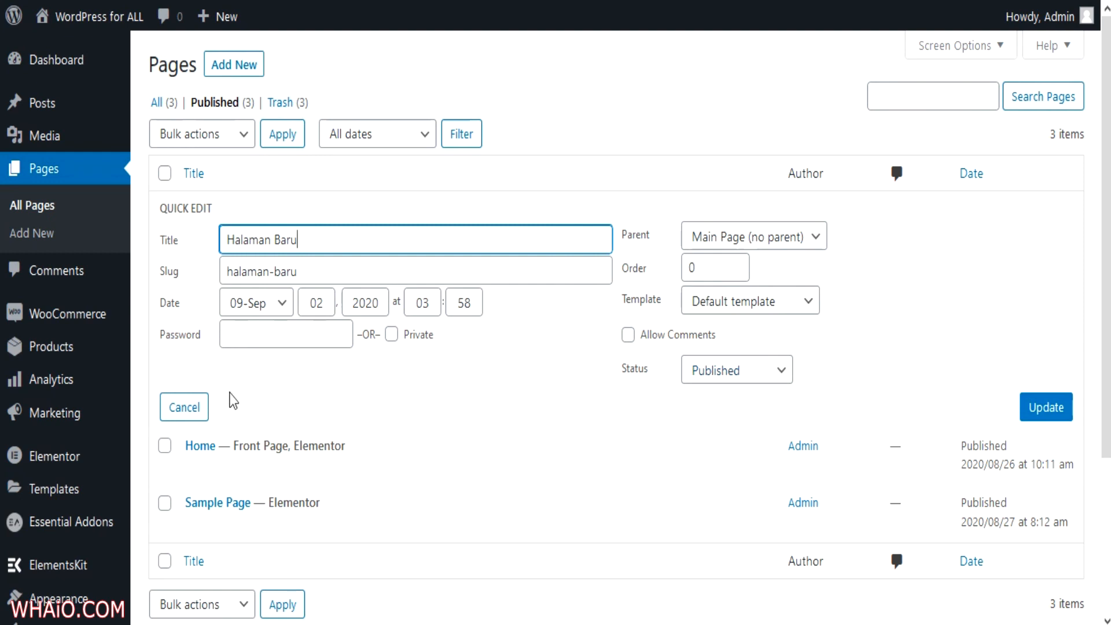
pyautogui.click(197, 412)
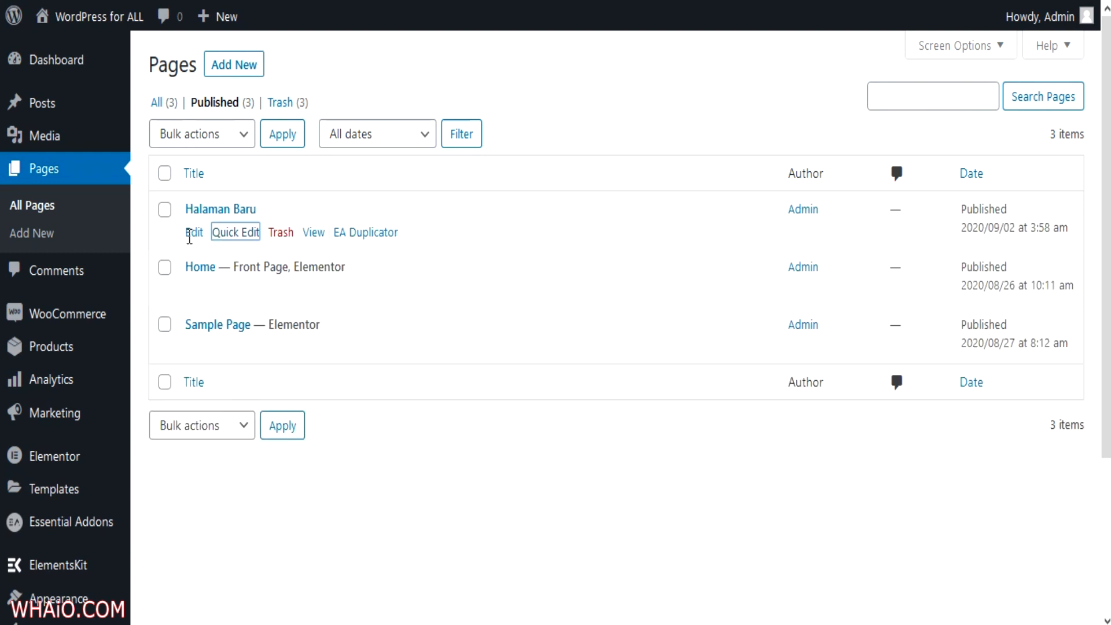
# Examine the bulk edit settings and status options for the Halaman Baru and Sample Page pages, leaving without updating.
pyautogui.click(164, 209)
pyautogui.click(164, 324)
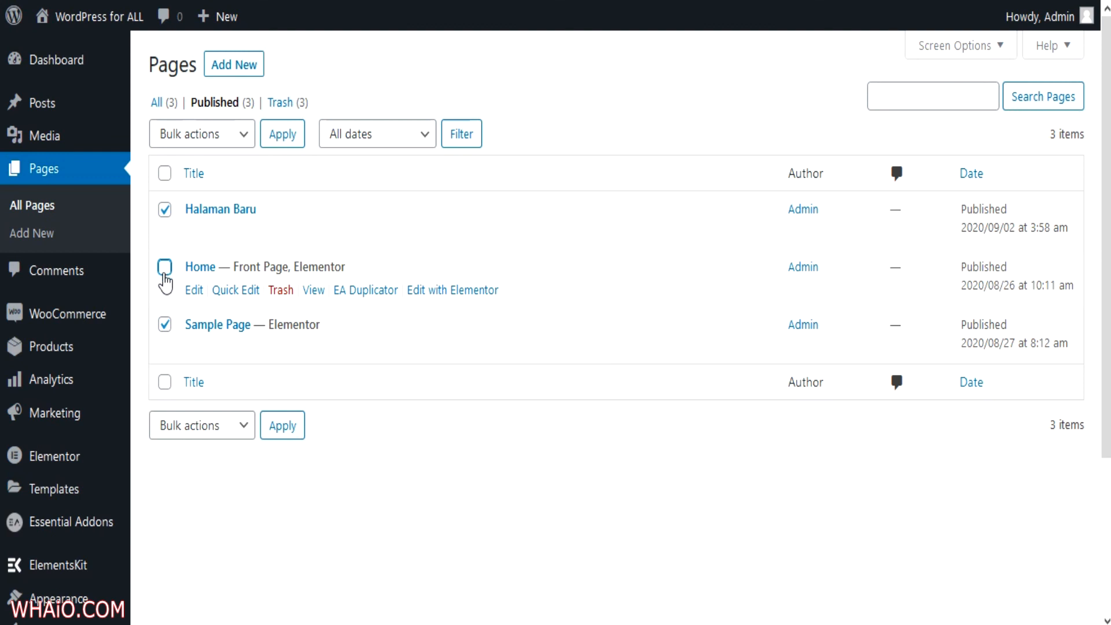
pyautogui.click(186, 145)
pyautogui.click(174, 168)
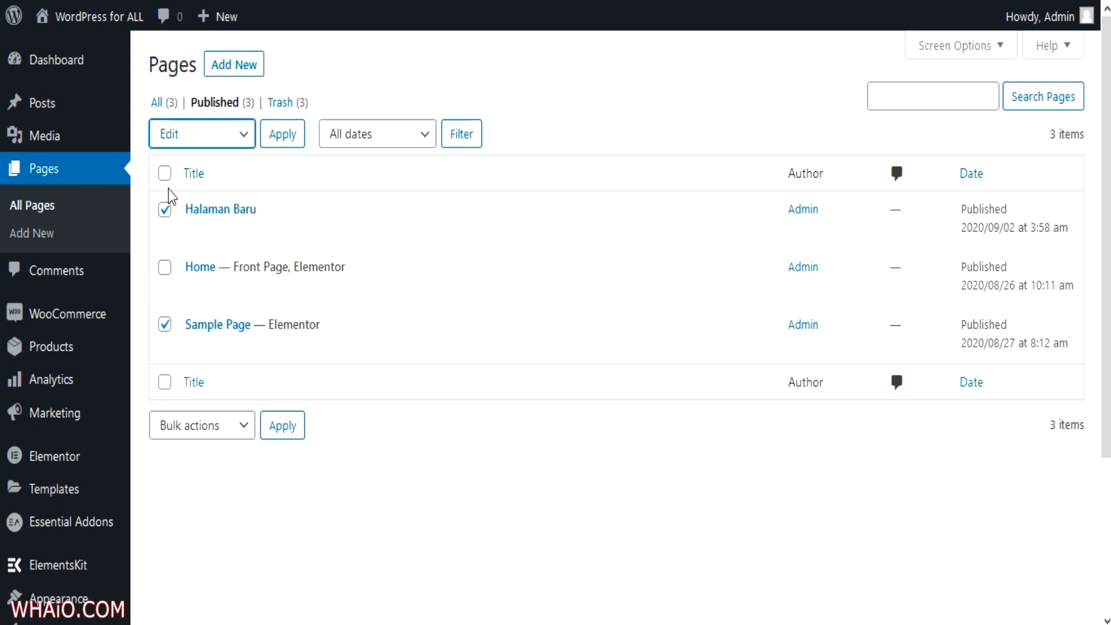
pyautogui.click(283, 137)
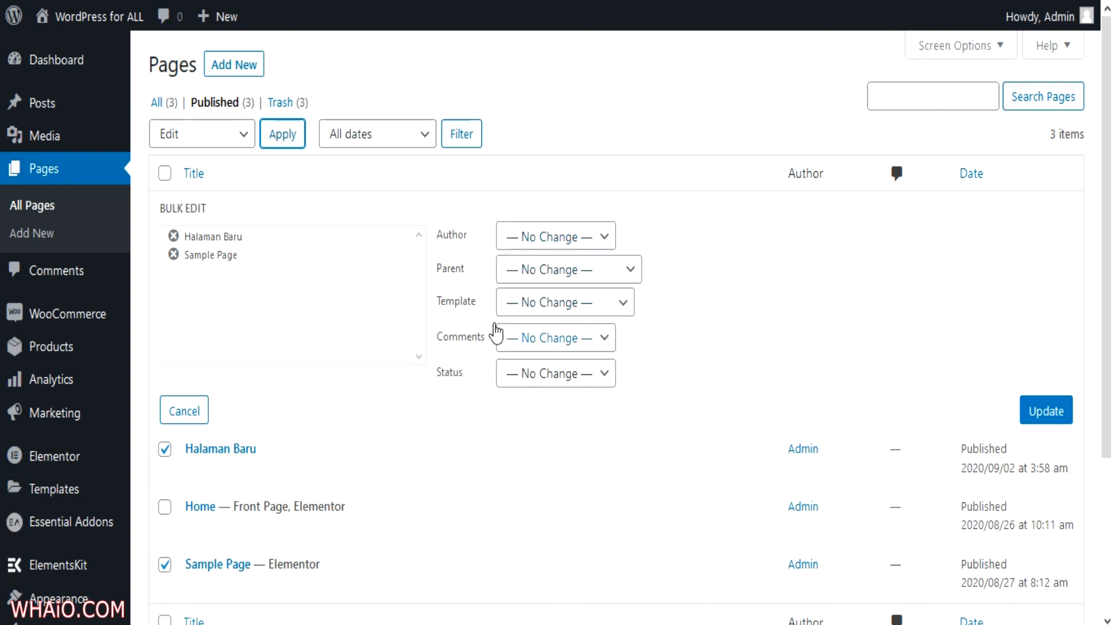
pyautogui.click(522, 375)
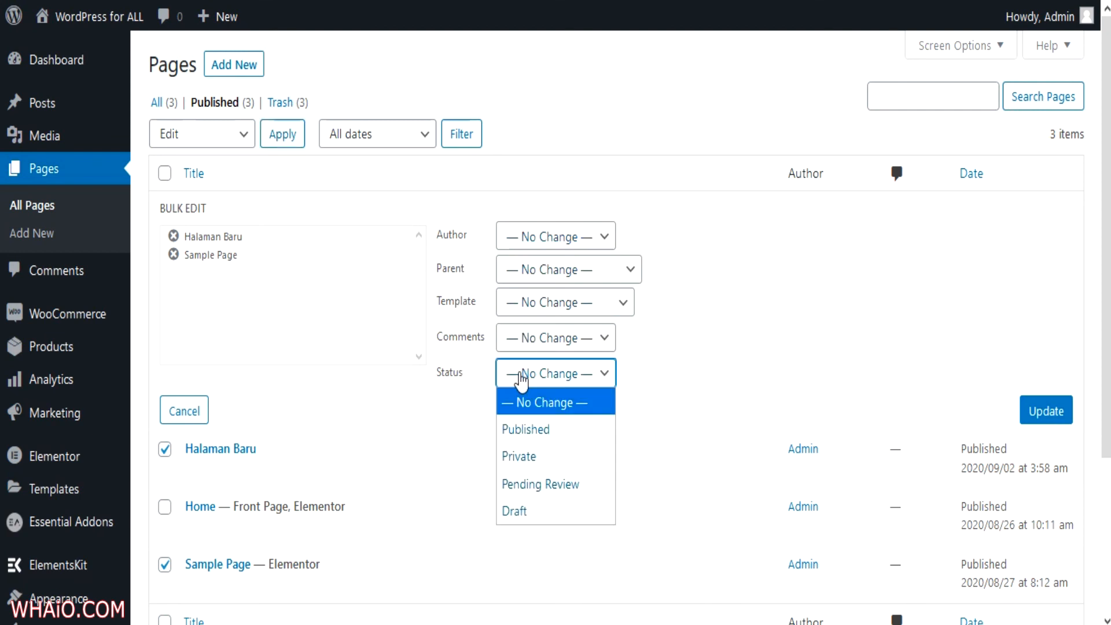
pyautogui.click(660, 360)
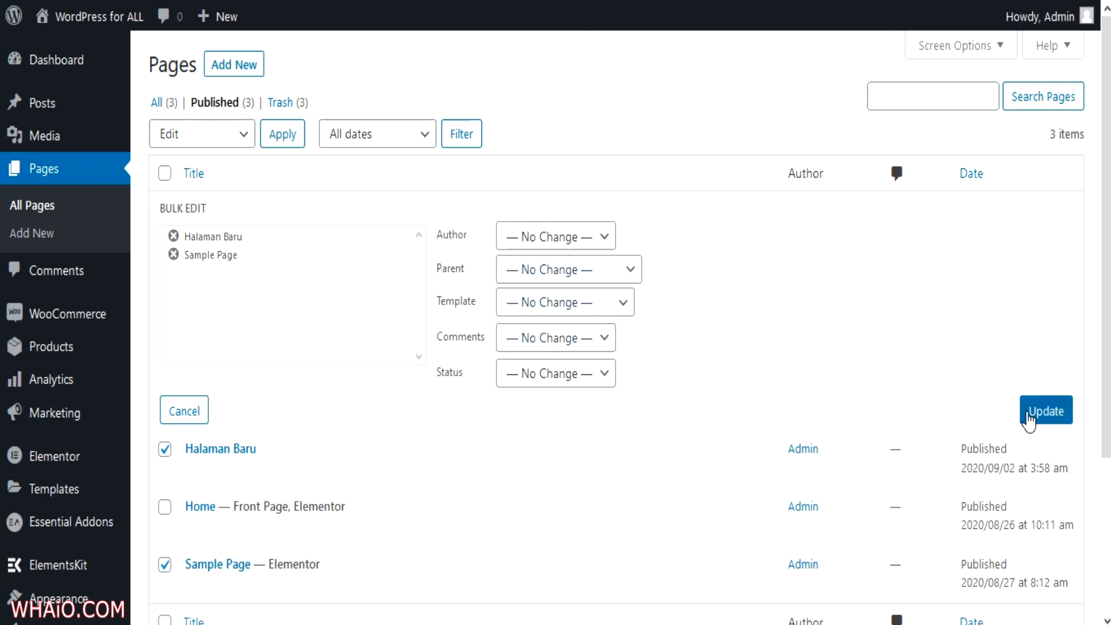
pyautogui.click(194, 412)
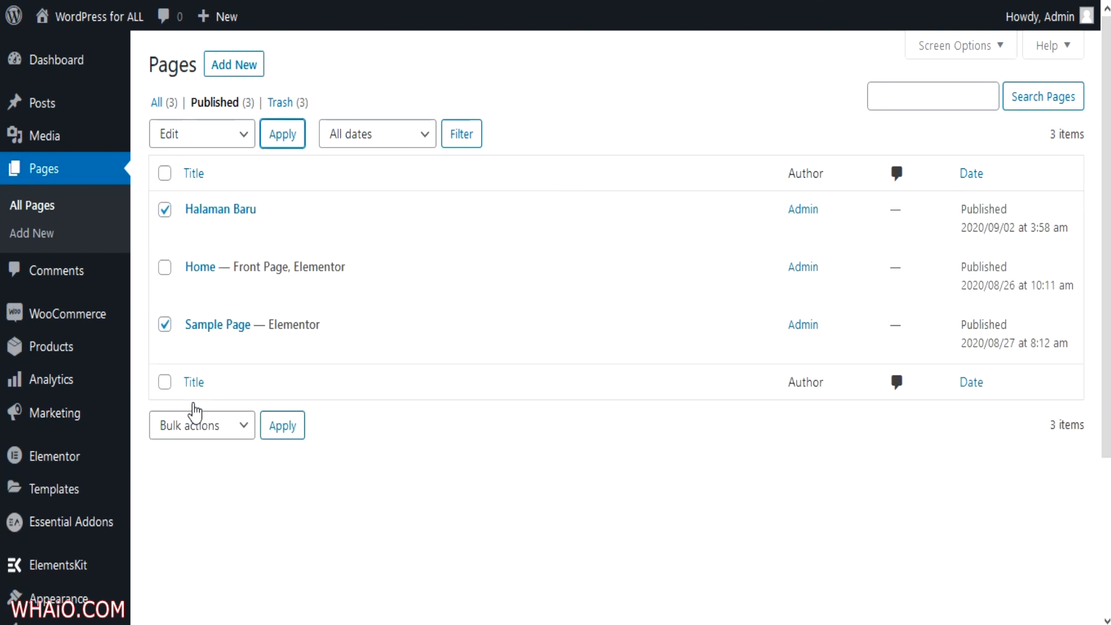